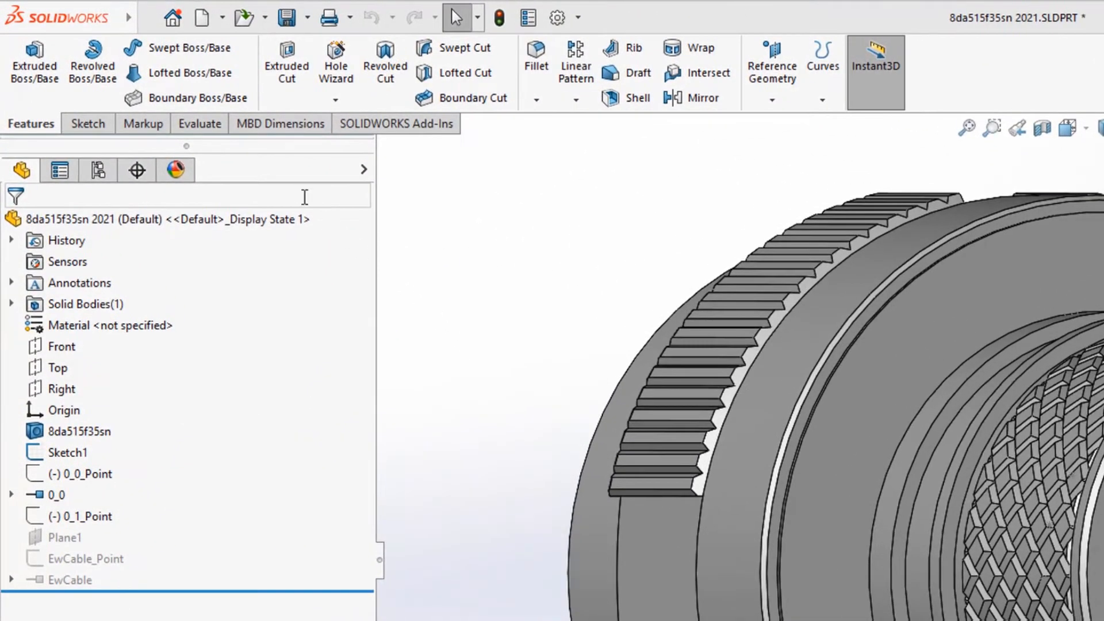
Start creating CPoints on the connector from a manufacturer part.
mouse_move(128, 16)
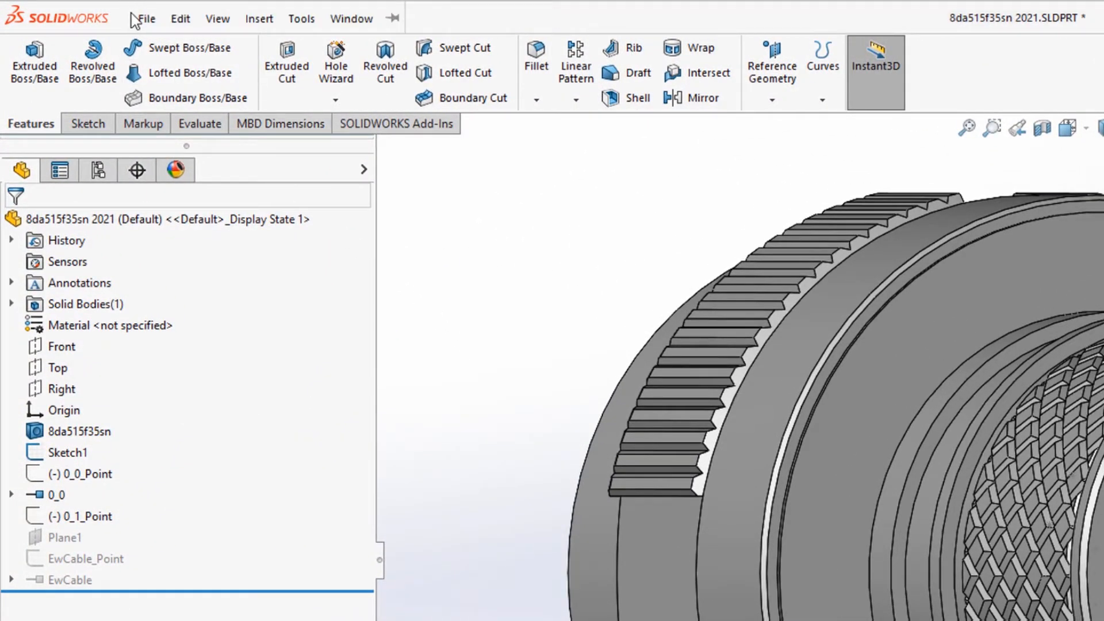
click(259, 18)
mouse_move(301, 18)
mouse_move(364, 139)
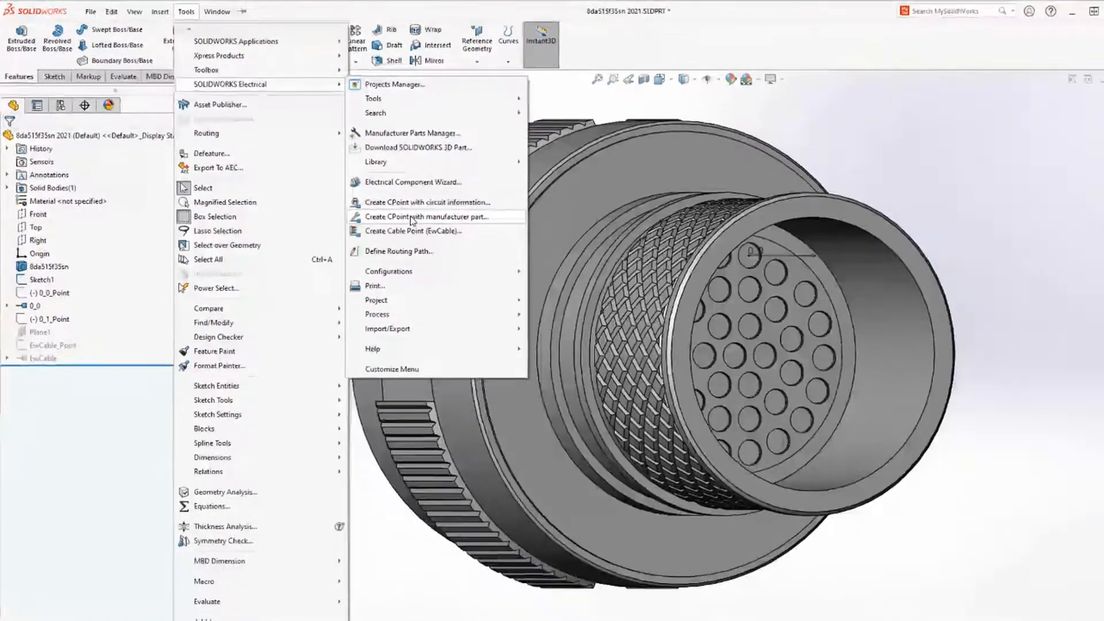
click(667, 351)
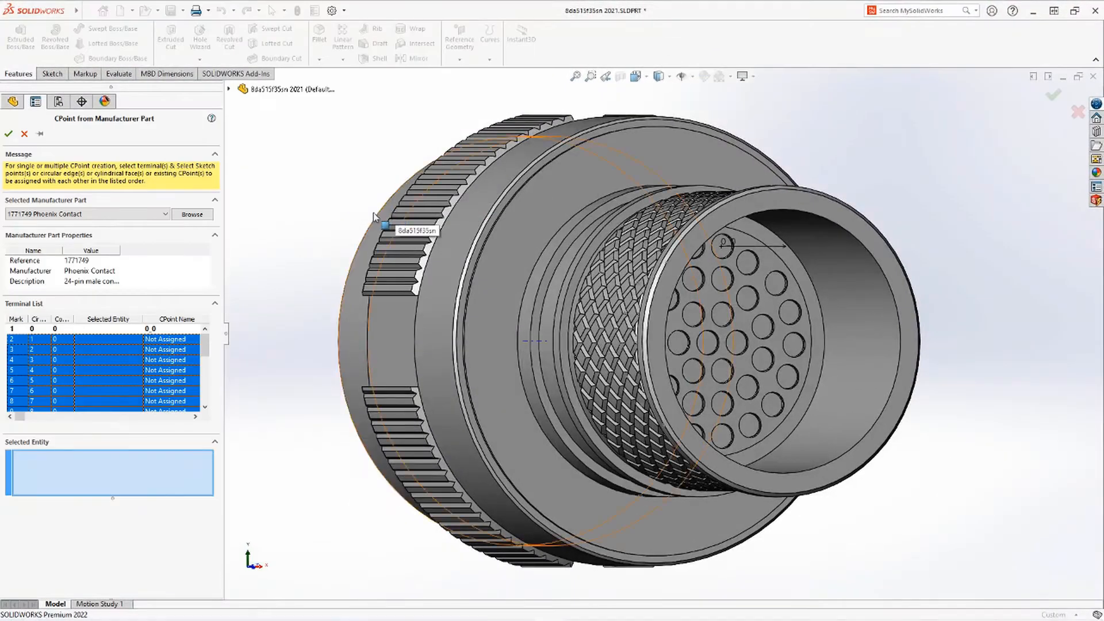
Search the manufacturer part catalogue for base-type connectors with the manufacturer and reference filters cleared, and close it without selecting a part.
click(192, 214)
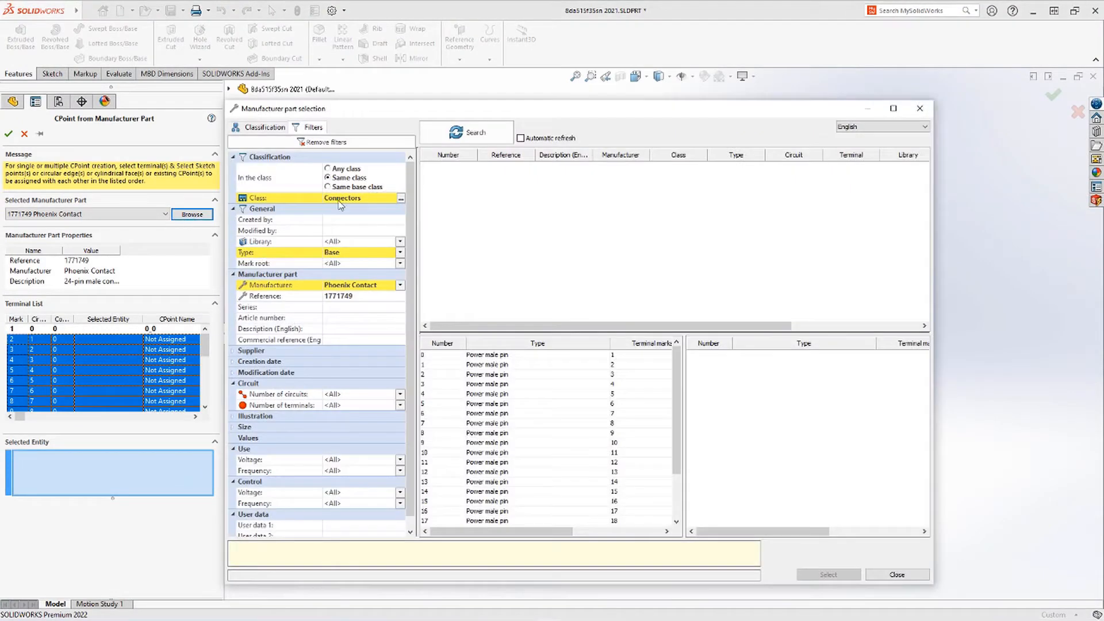
click(360, 298)
click(400, 285)
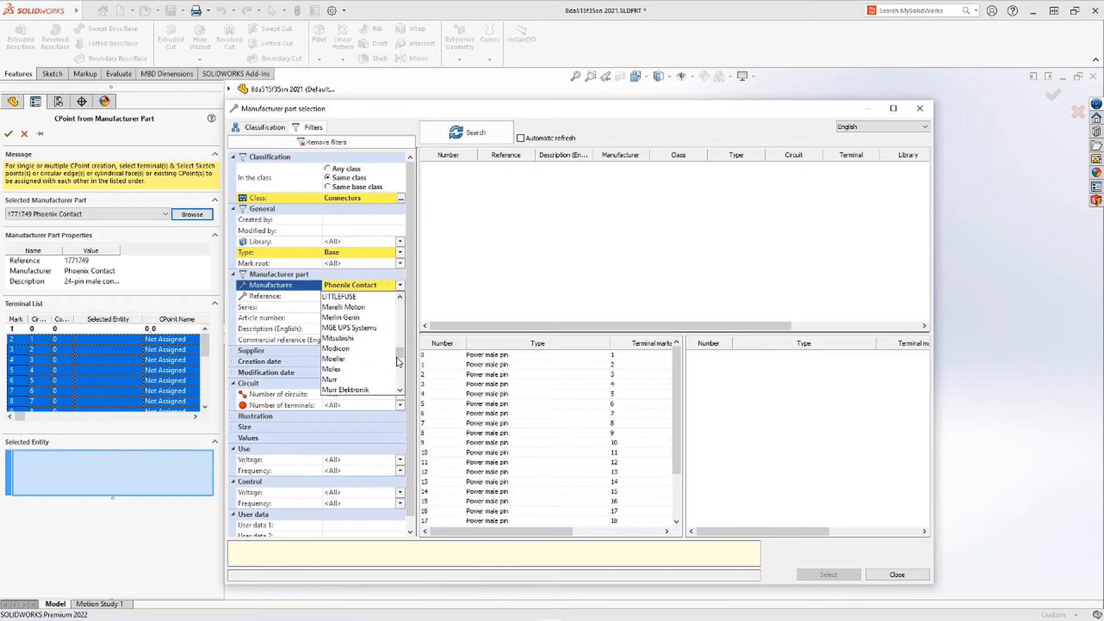
scroll(399, 362, up, 10)
click(345, 296)
click(477, 134)
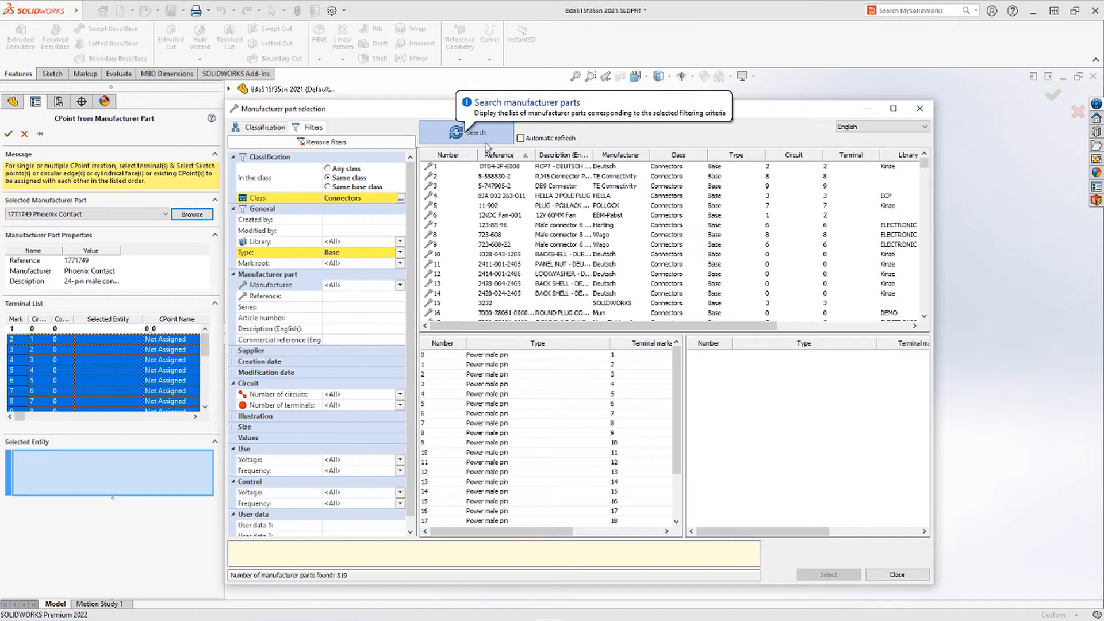
click(920, 108)
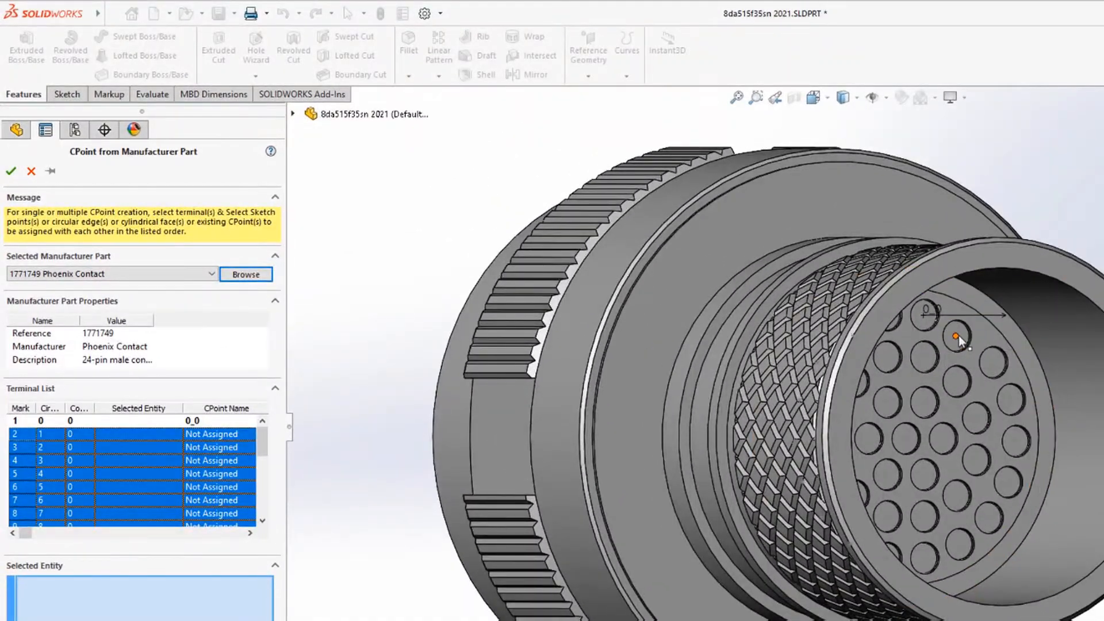
Assign three pin-hole sketch points to terminals 2, 3 and 4 of the 1771749 Phoenix Contact part and create their CPoints.
click(880, 309)
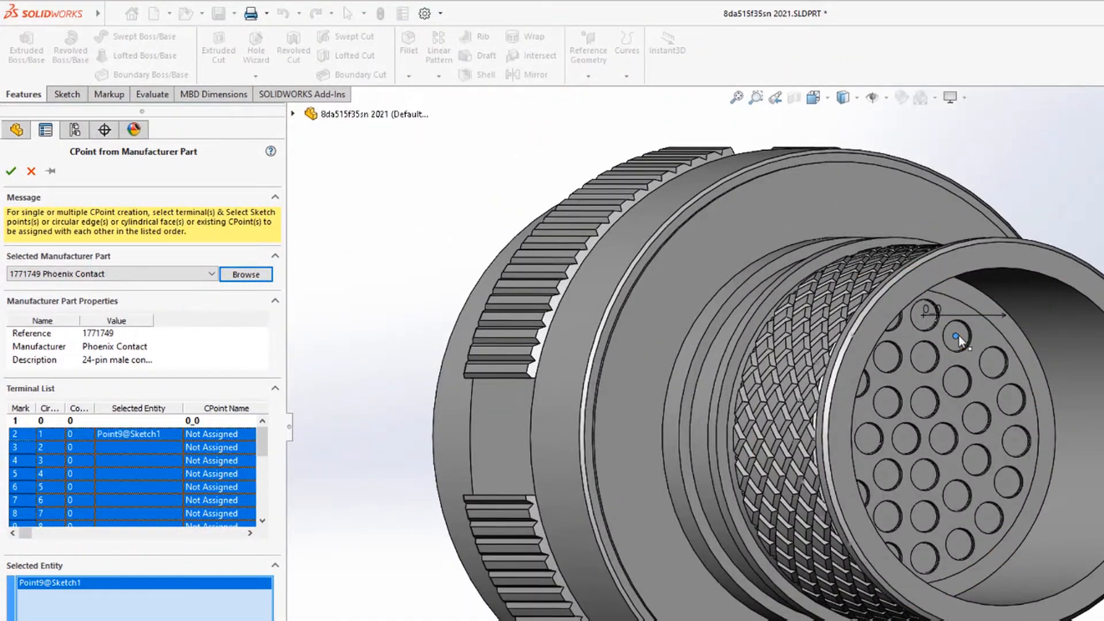
click(991, 362)
click(1009, 399)
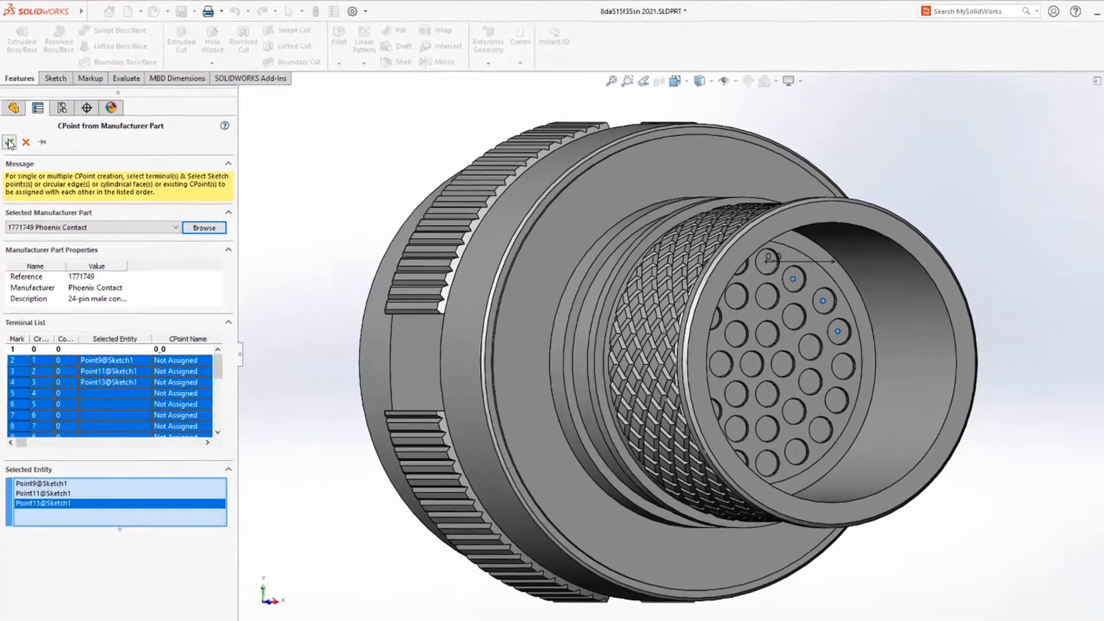
click(11, 171)
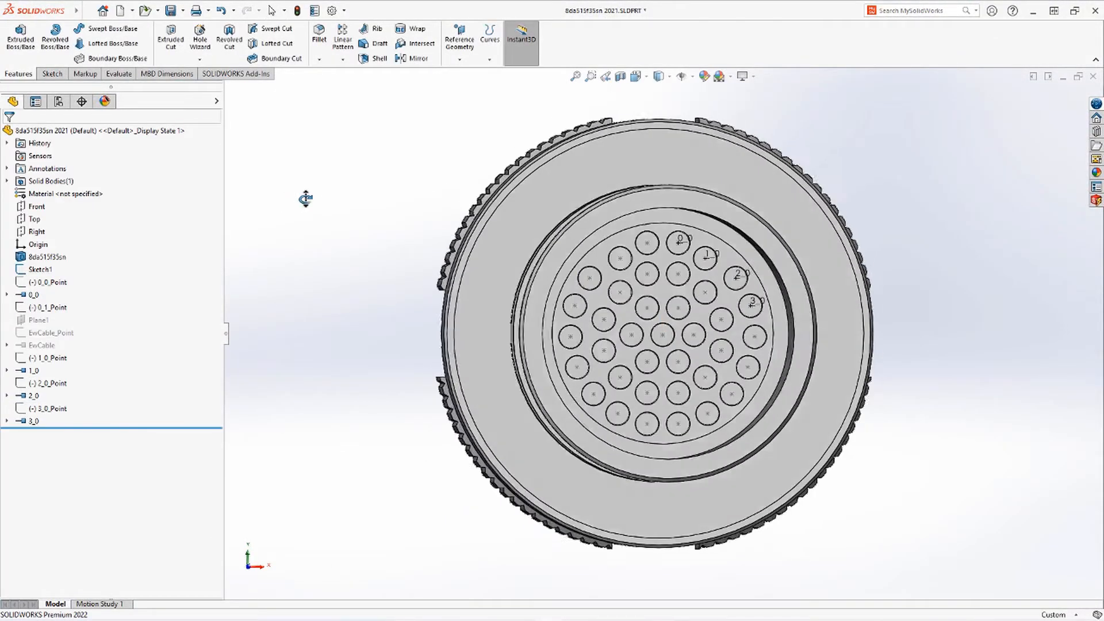
click(88, 11)
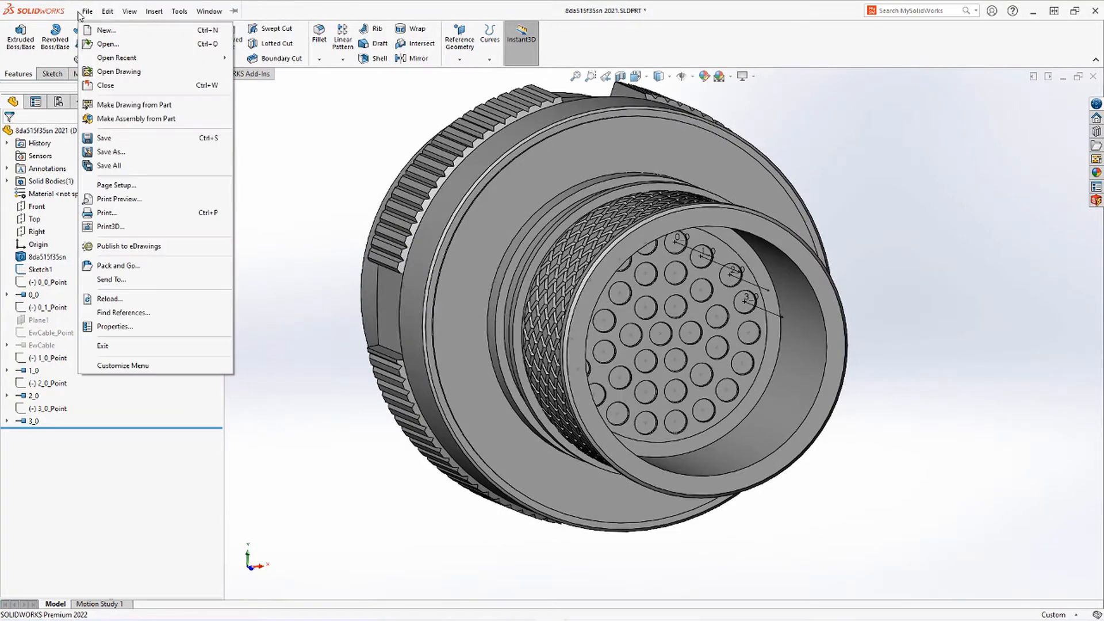
mouse_move(270, 85)
click(415, 210)
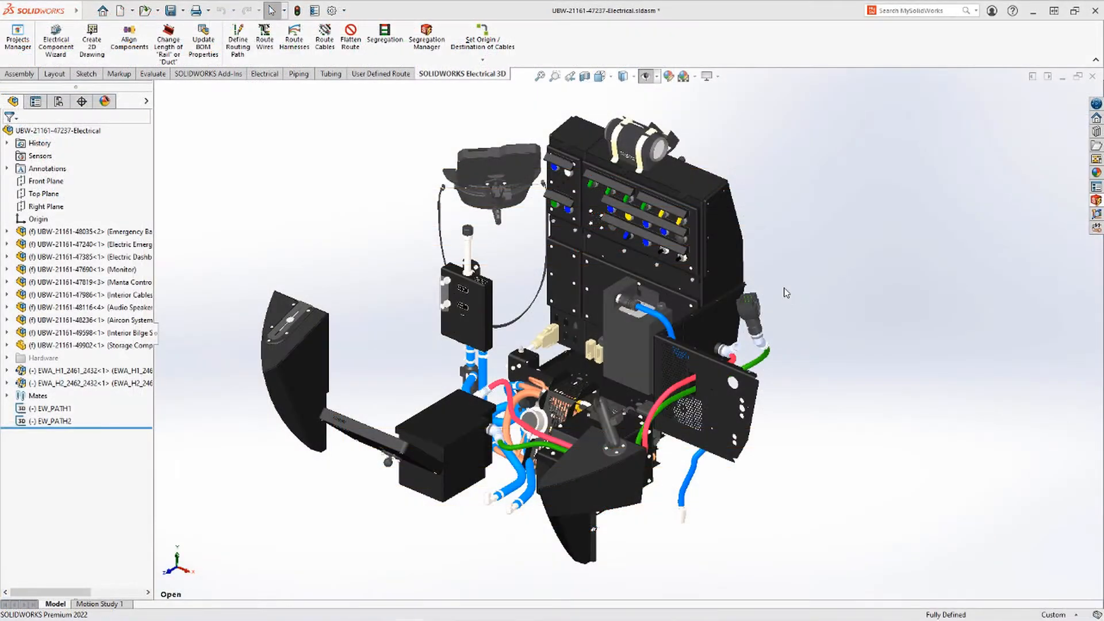
Examine the red and green cable connections and browse the routing library's electrical inline components for the 45° spin coupling.
click(555, 77)
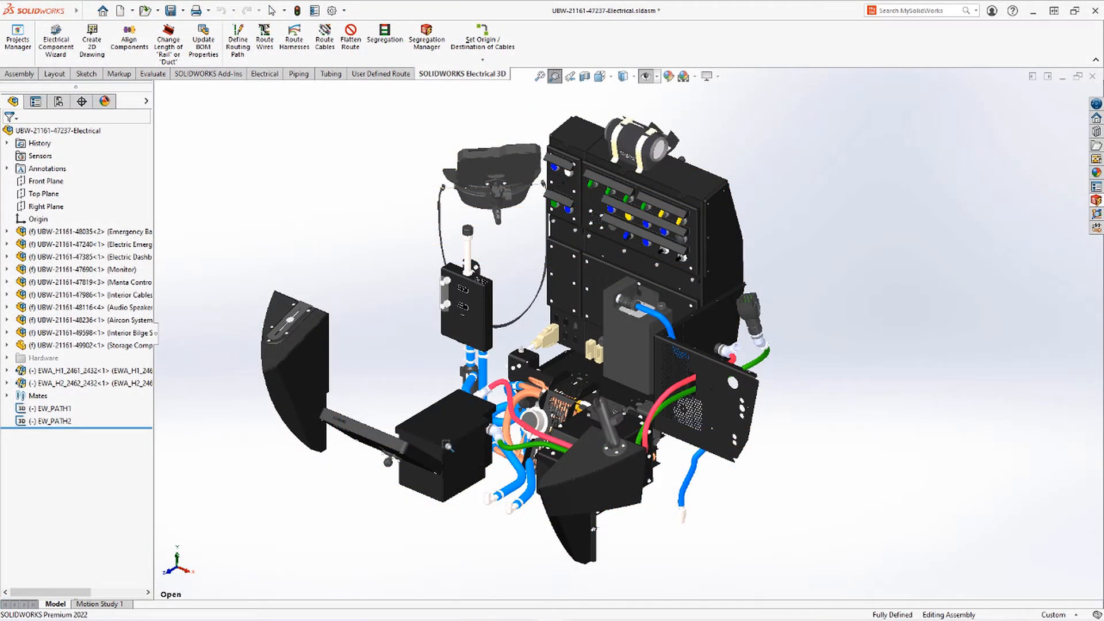
drag(448, 445, 552, 343)
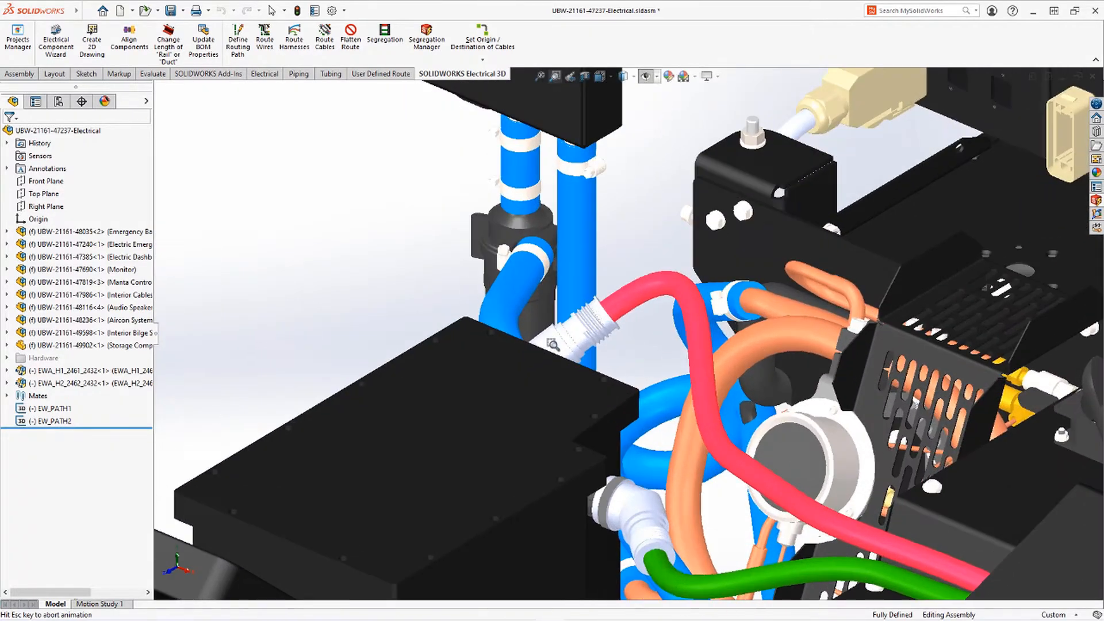
middle_drag(648, 356, 569, 353)
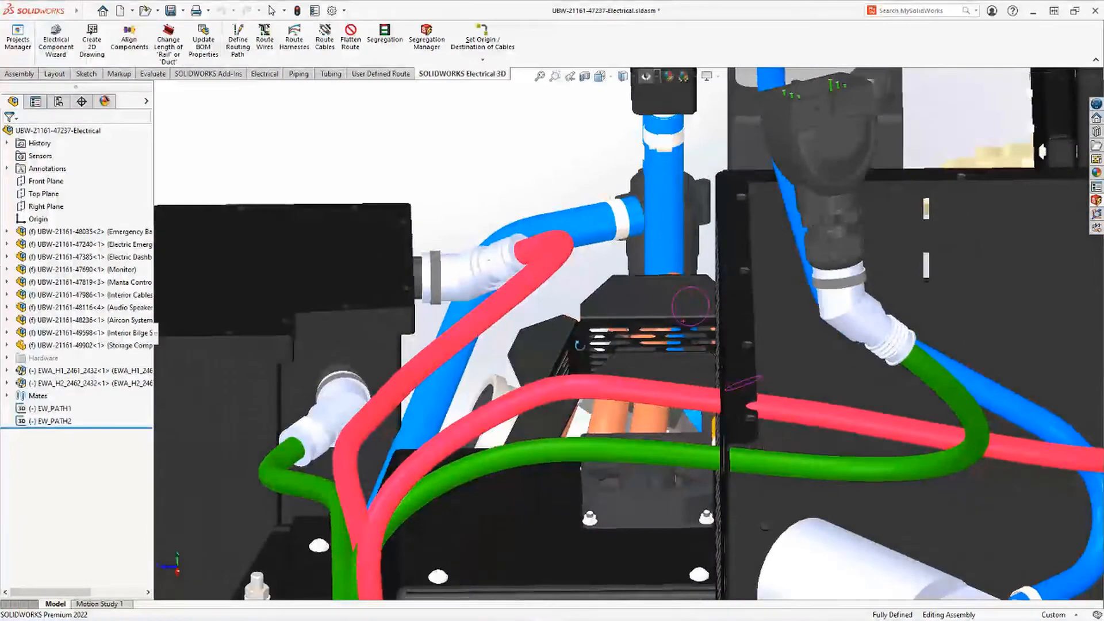
key(Escape)
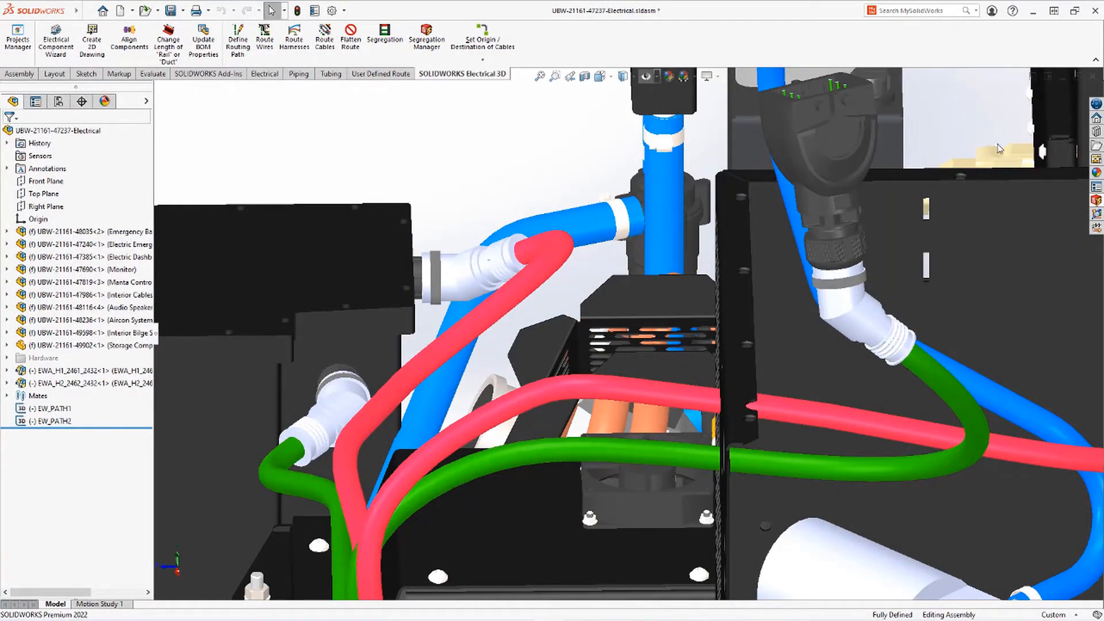
click(1096, 131)
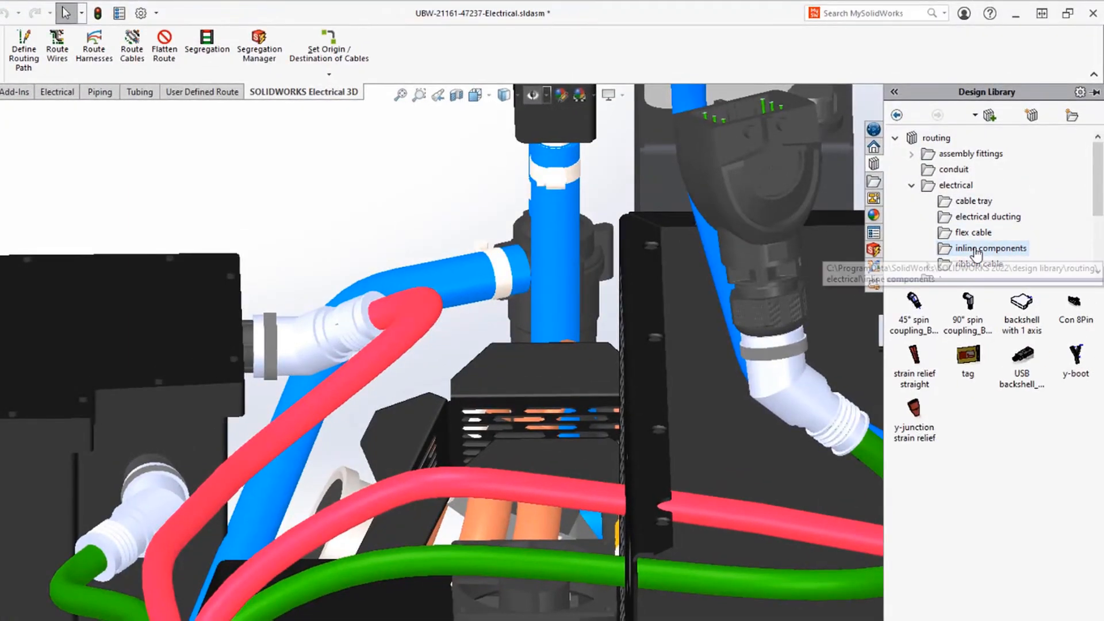
mouse_move(916, 303)
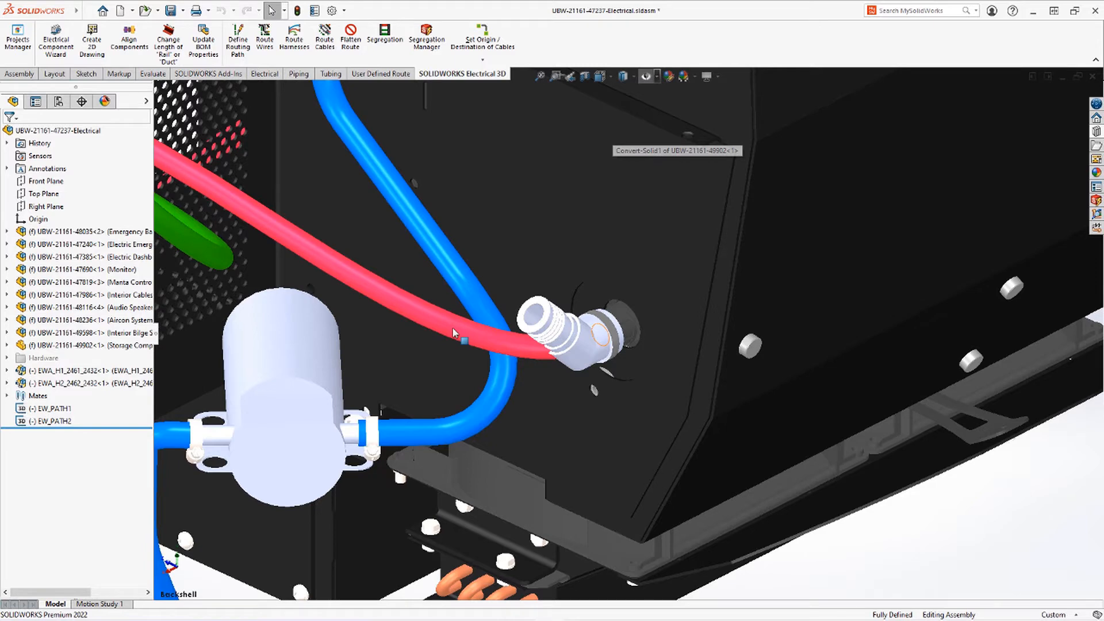
Edit the red cable's route to align its spline with Axis 1 of the 45° spin coupling, and exit route editing.
click(454, 332)
right_click(454, 332)
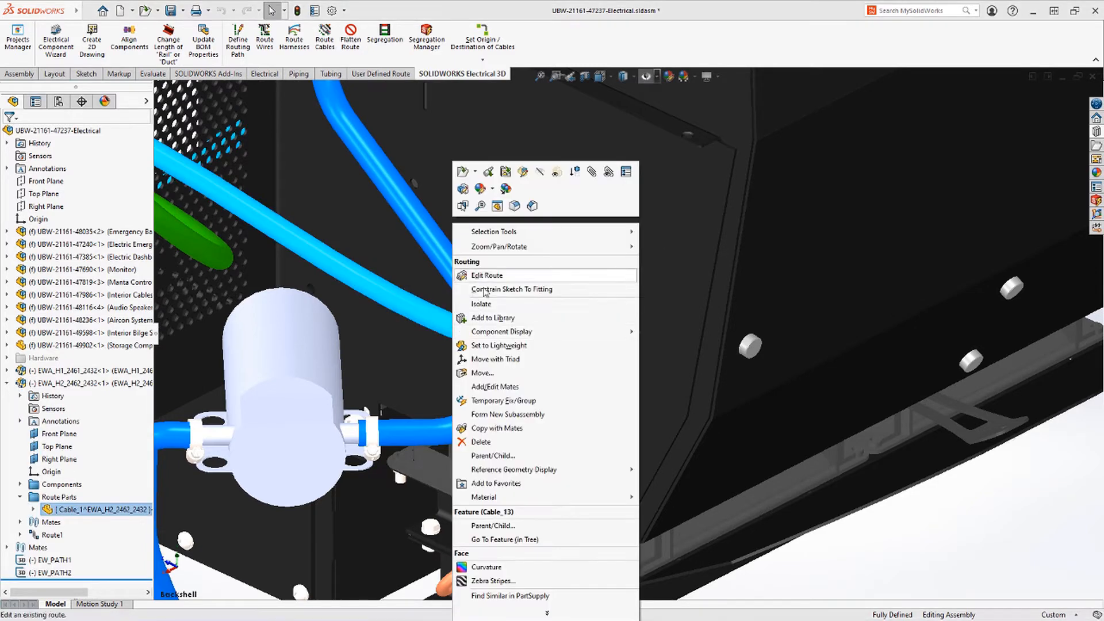
click(491, 278)
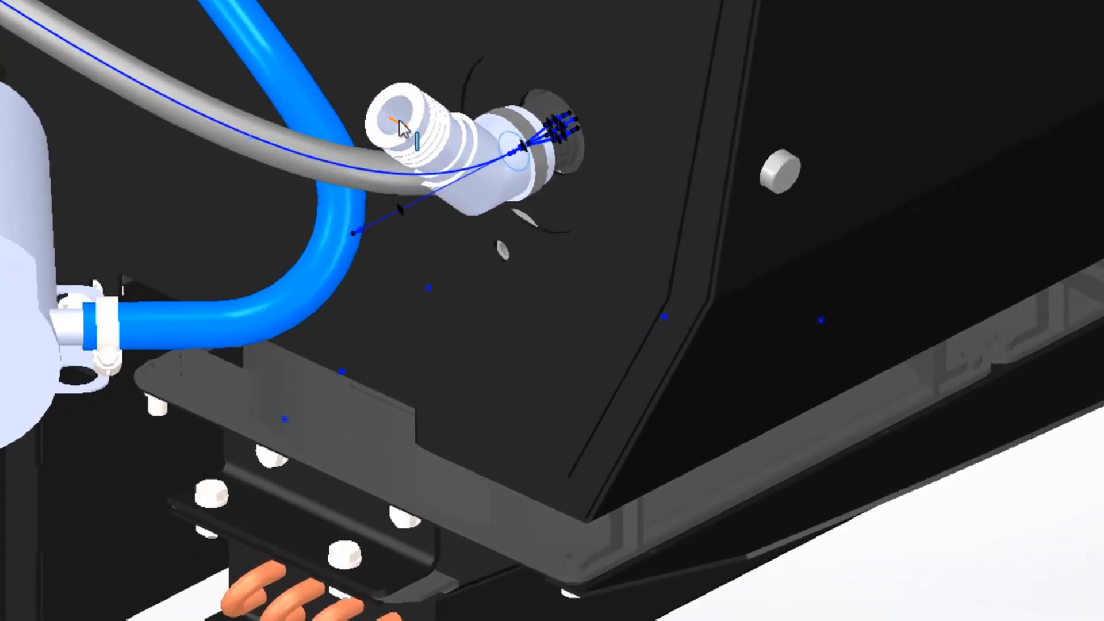
click(464, 195)
right_click(465, 195)
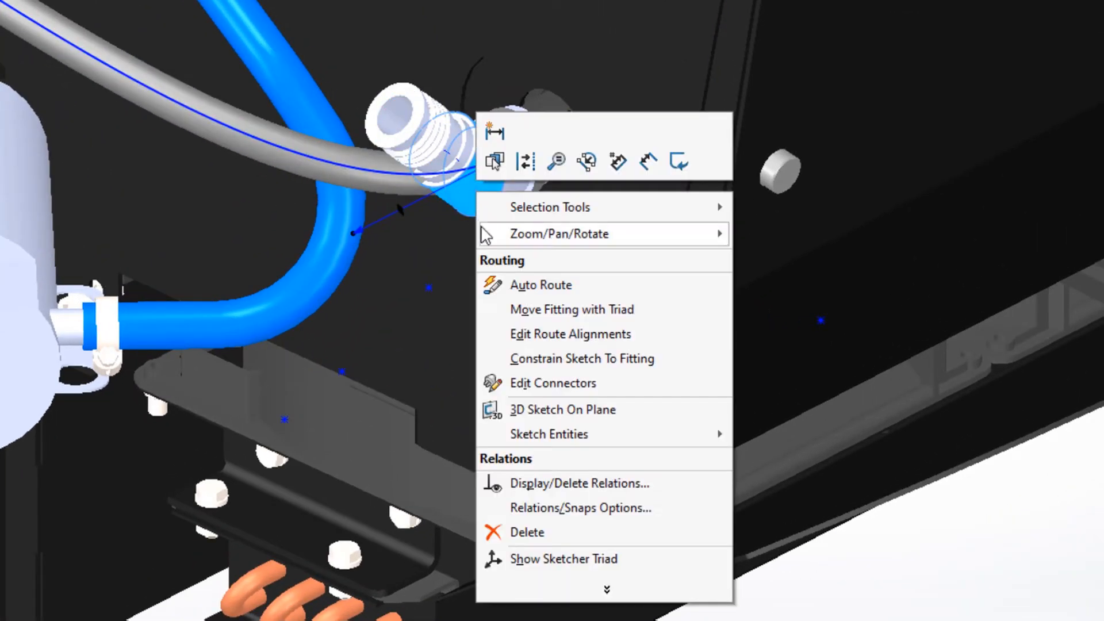
click(542, 335)
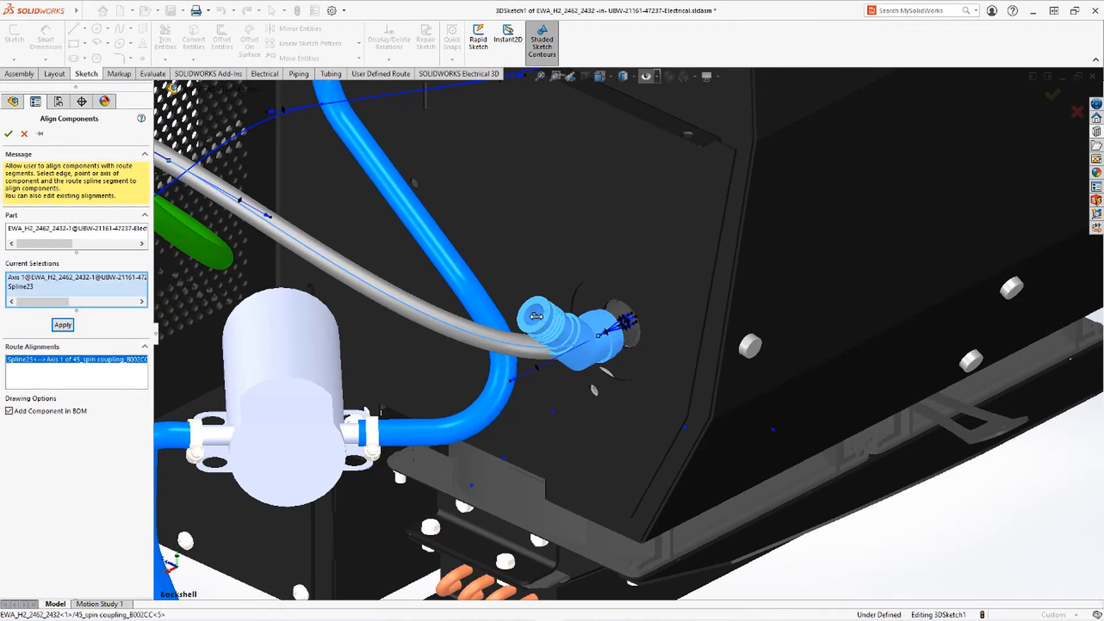
click(64, 326)
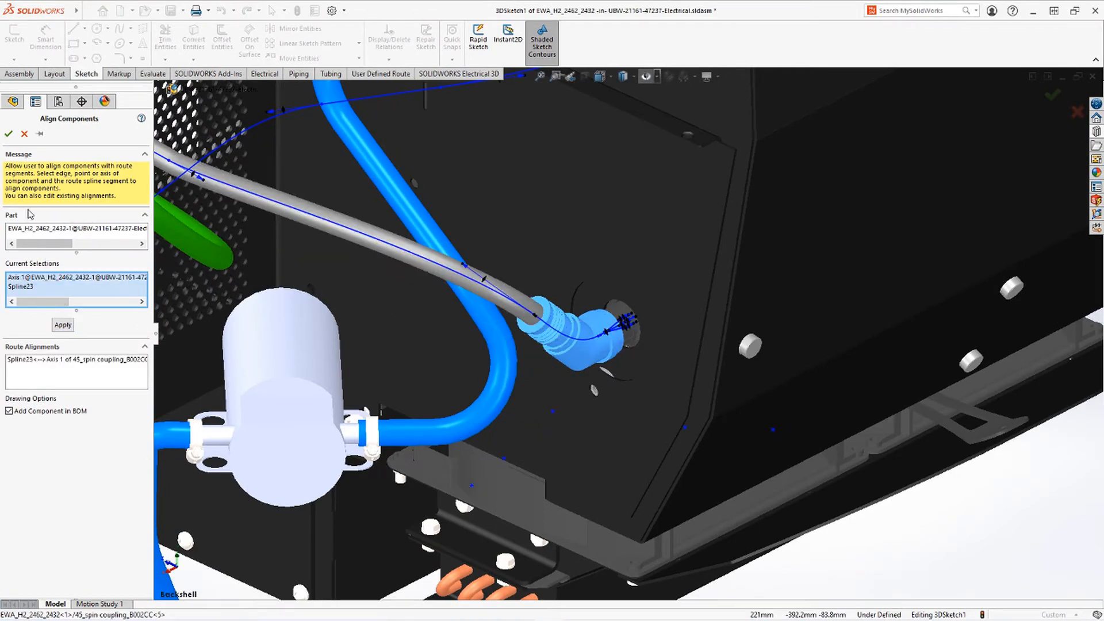
click(8, 134)
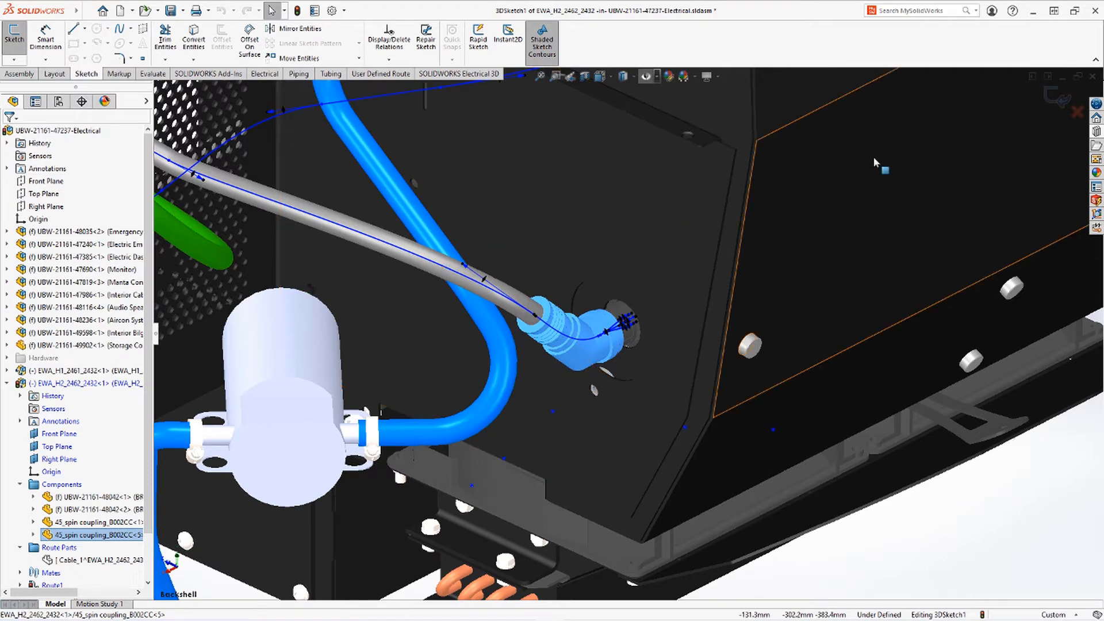
click(1067, 104)
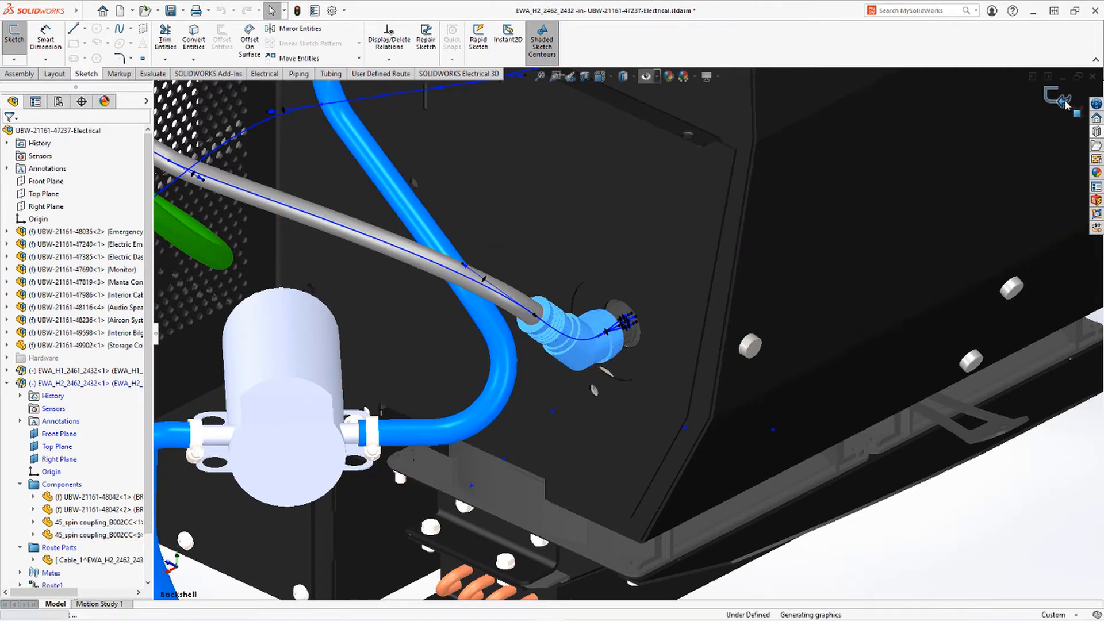
click(1066, 103)
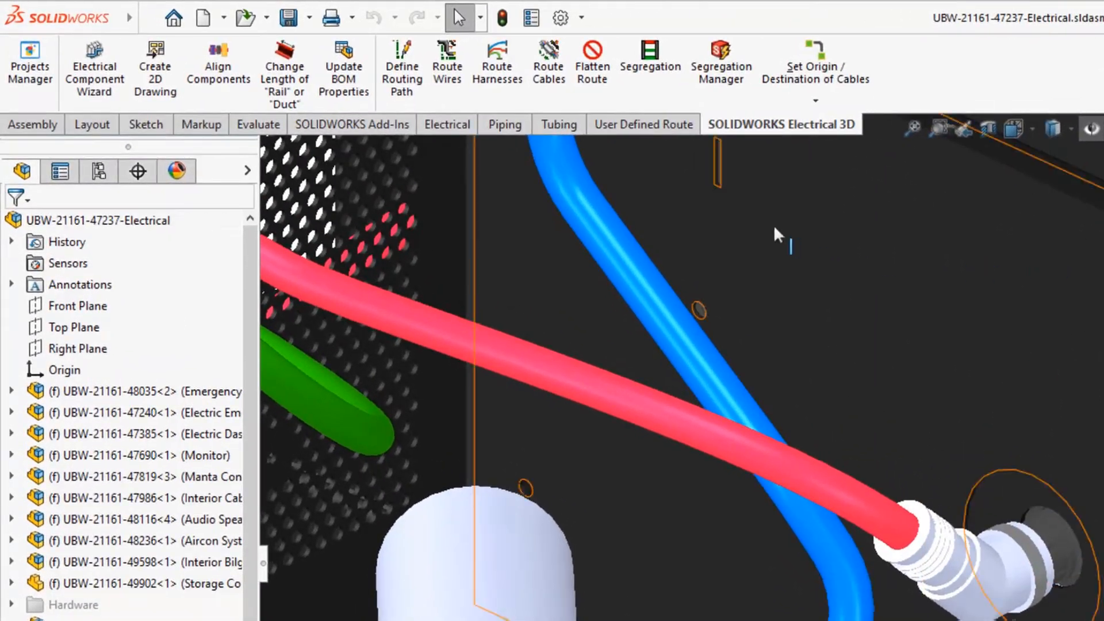
Flatten route EWA_H2_2462_2432-1 with the Manufacture type and 3D connectors displayed, using drawing options to generate its drawing.
click(593, 66)
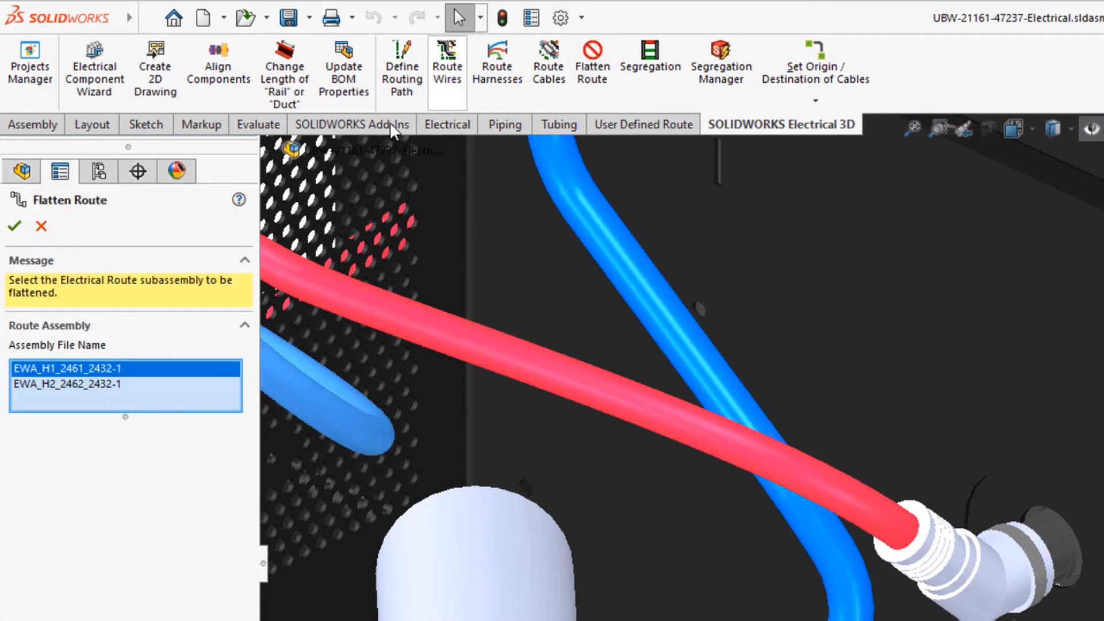
click(109, 385)
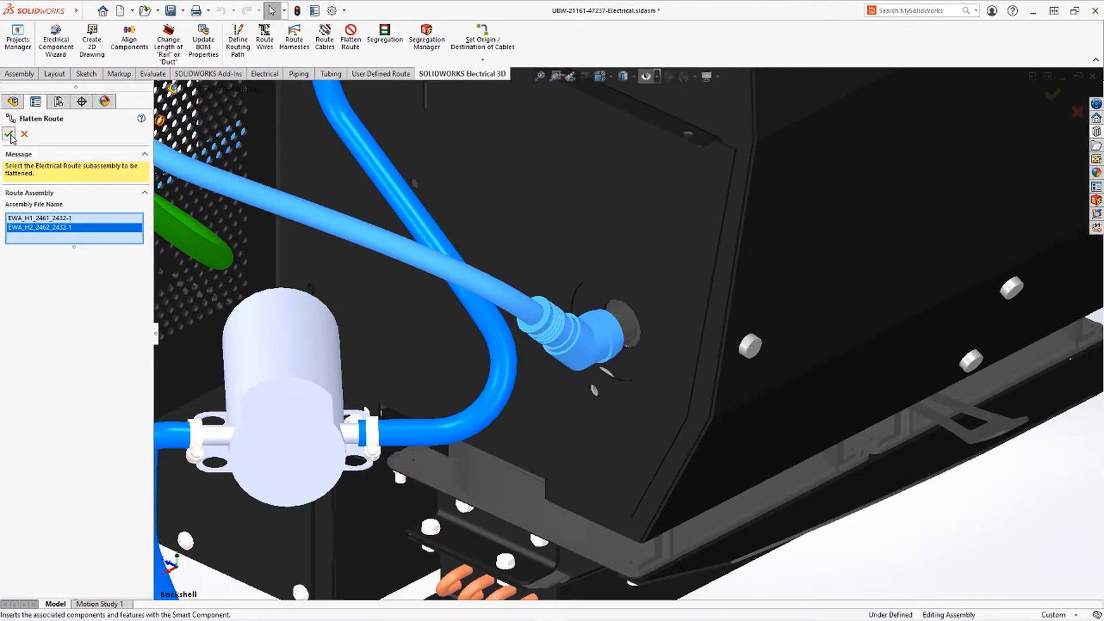
click(10, 135)
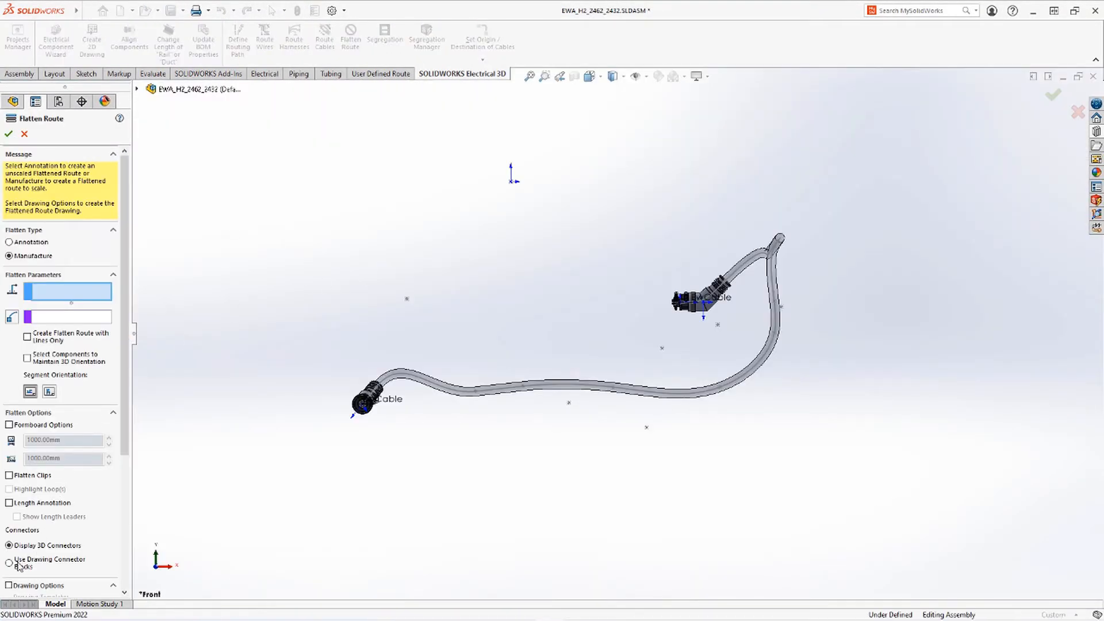
click(9, 586)
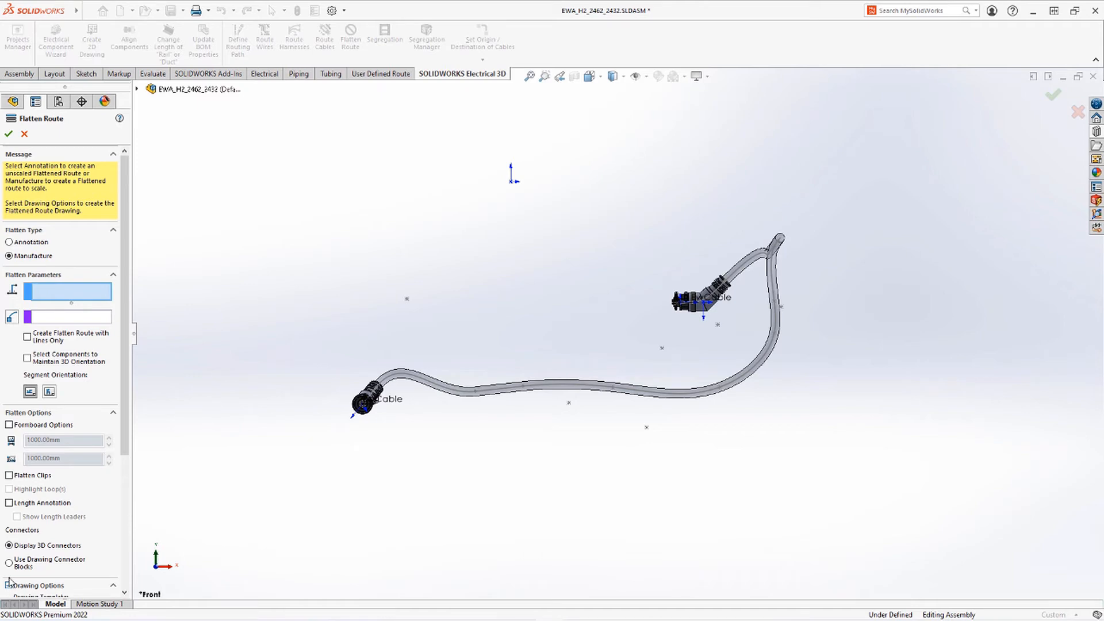
click(8, 134)
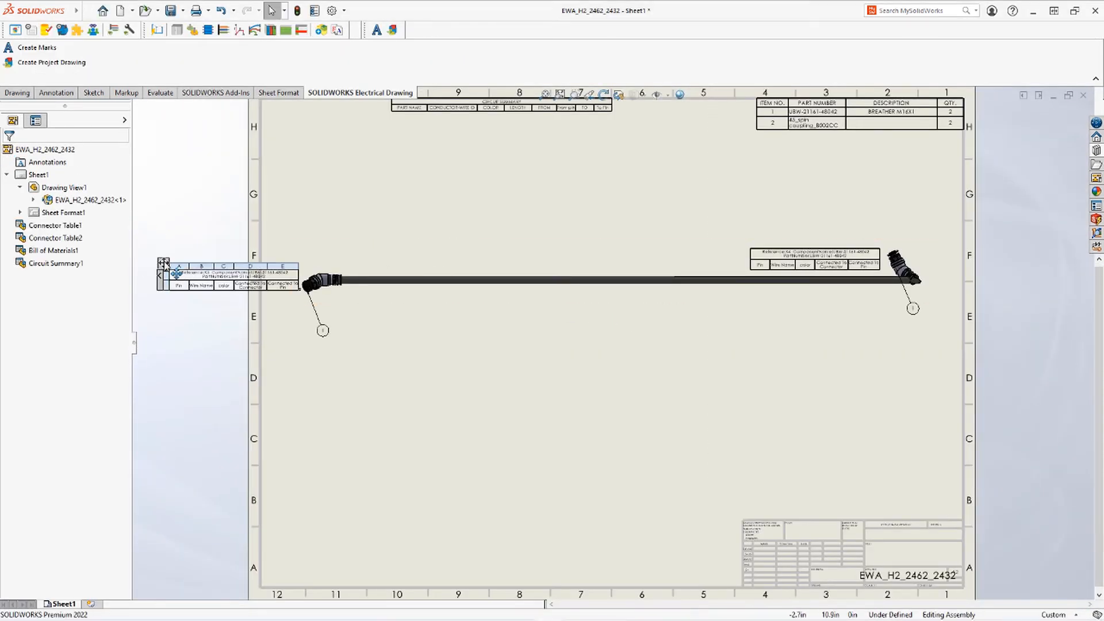
Move the left connector table below the flattened cable and the right connector's balloon above its connector.
drag(167, 272, 291, 364)
drag(916, 311, 863, 216)
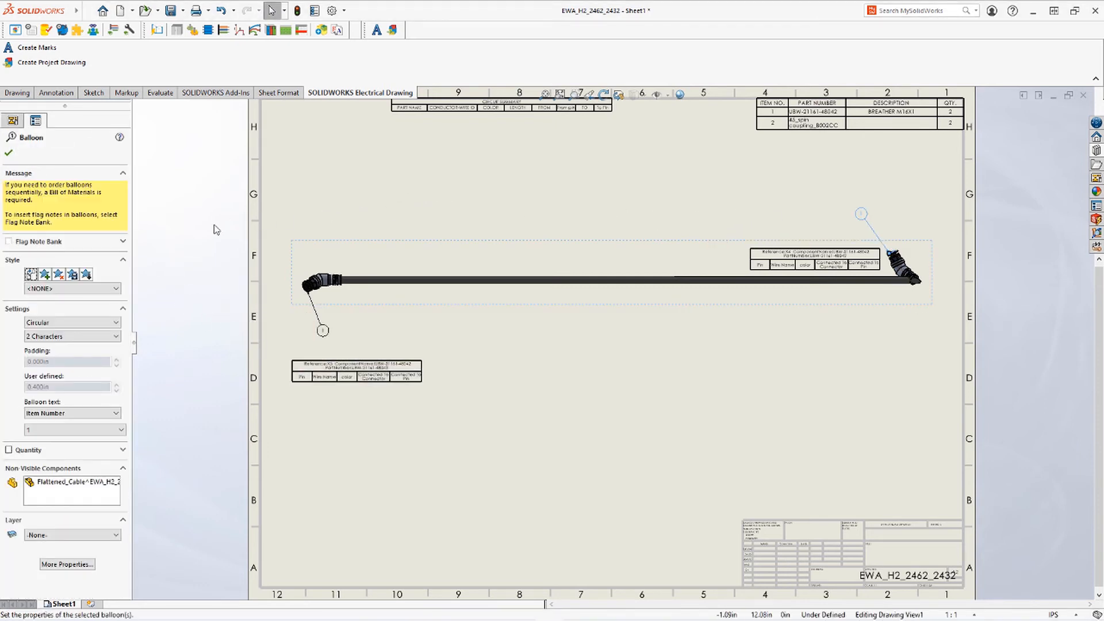